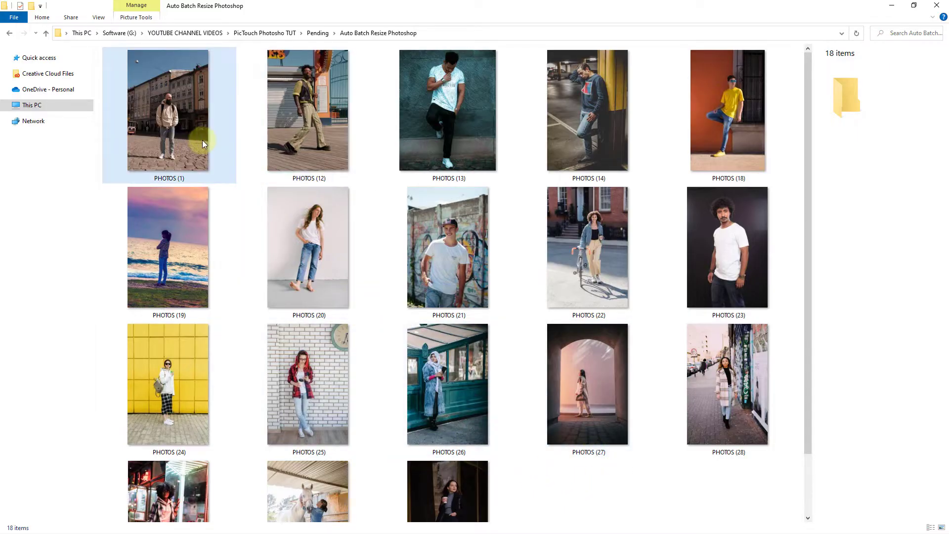
Step: Compare the dimensions of PHOTOS (1) and the next few photos in the folder
{"action": "left_click", "coordinate": [178, 111]}
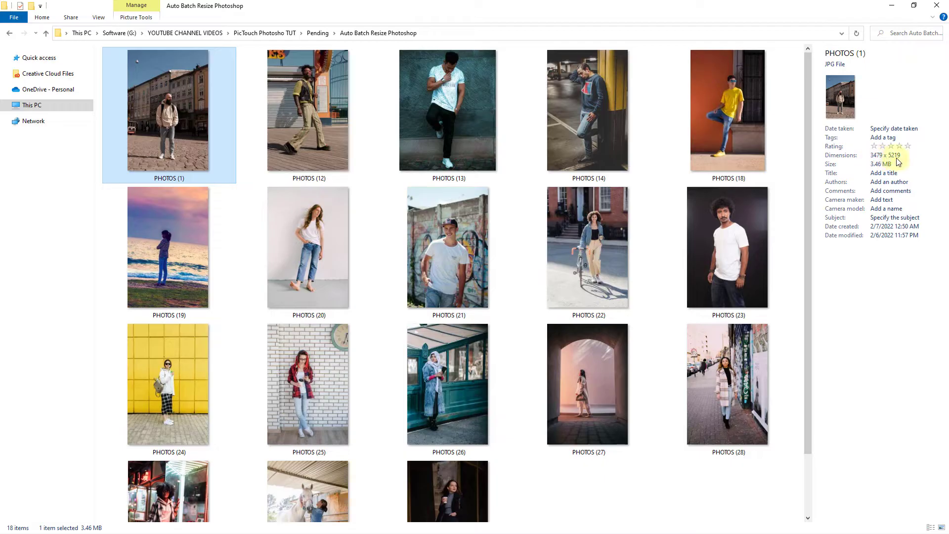
{"action": "key", "text": "Right"}
{"action": "key", "text": "Right"}
{"action": "key", "text": "Right"}
{"action": "key", "text": "Right"}
{"action": "key", "text": "Right"}
{"action": "key", "text": "Right"}
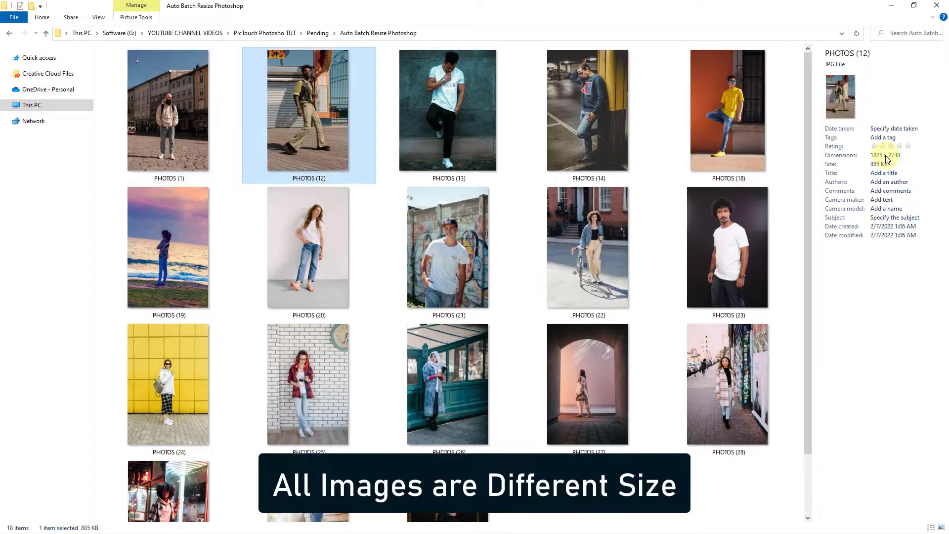
{"action": "key", "text": "Right"}
{"action": "key", "text": "Right"}
{"action": "key", "text": "Right"}
{"action": "key", "text": "Right"}
{"action": "key", "text": "Right"}
{"action": "key", "text": "Right"}
{"action": "key", "text": "Right"}
{"action": "key", "text": "Right"}
{"action": "key", "text": "Right"}
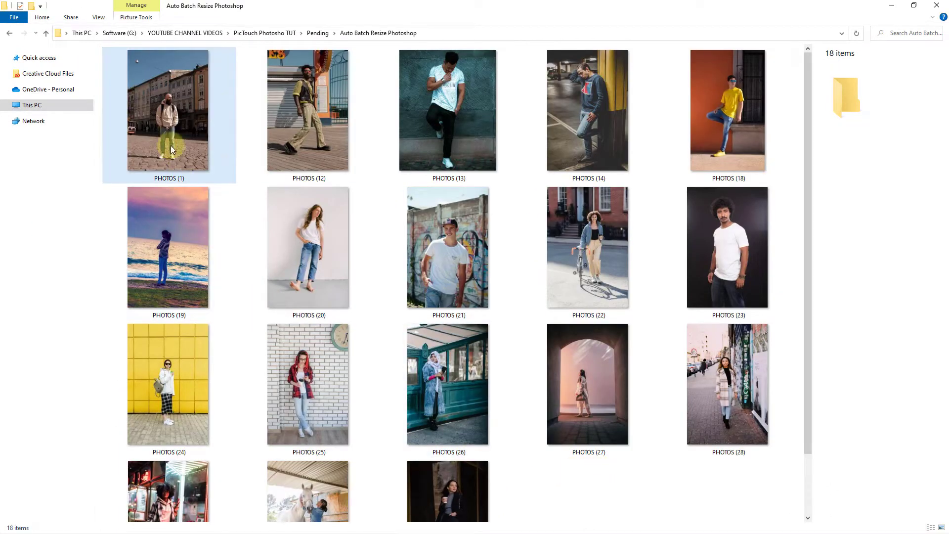
Step: Open PHOTOS (1) in Photoshop, fit it on screen, and show the Actions panel
{"action": "left_click_drag", "start_coordinate": [163, 97], "coordinate": [398, 243]}
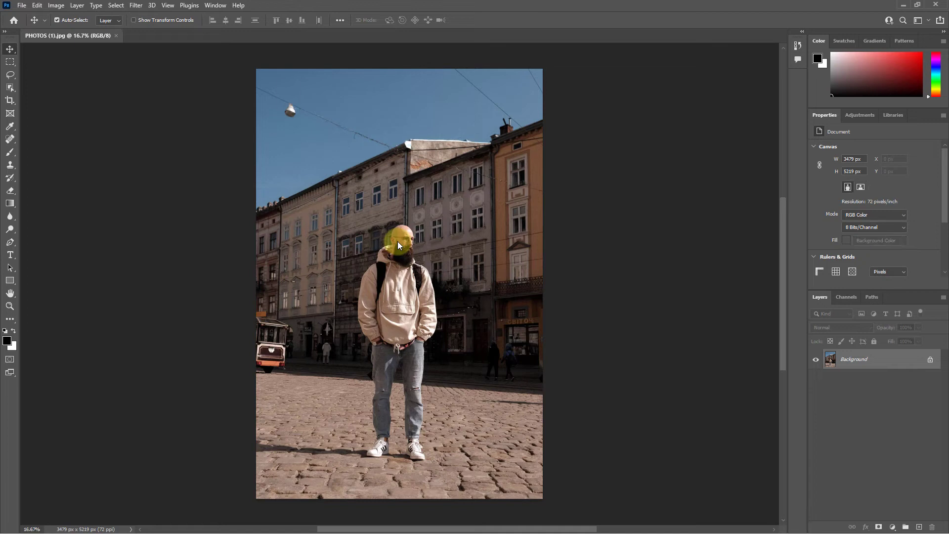
{"action": "key", "text": "ctrl+0"}
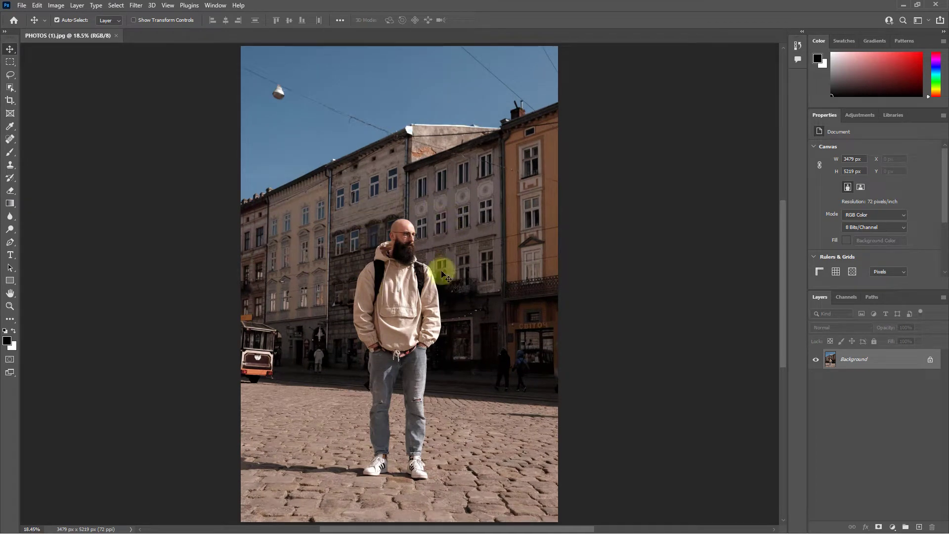
{"action": "left_click", "coordinate": [214, 5]}
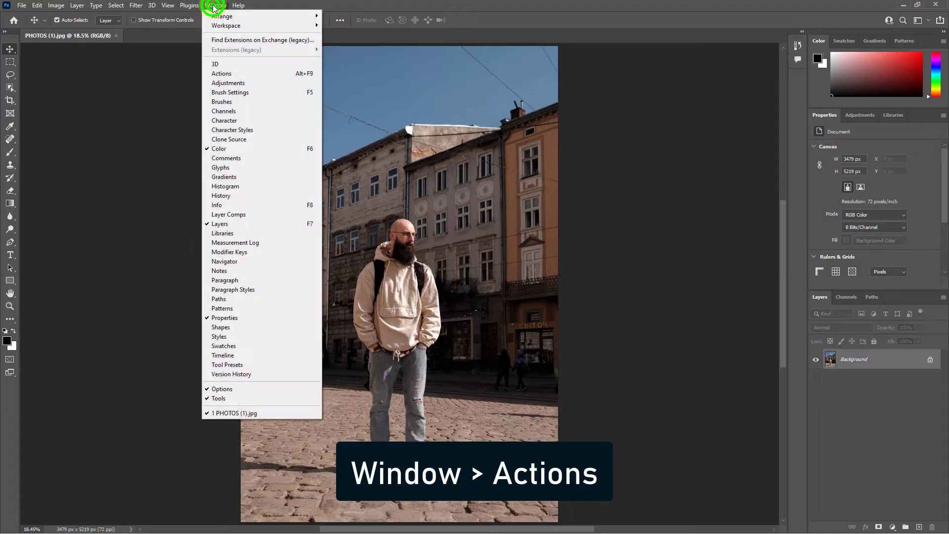
{"action": "left_click", "coordinate": [222, 74]}
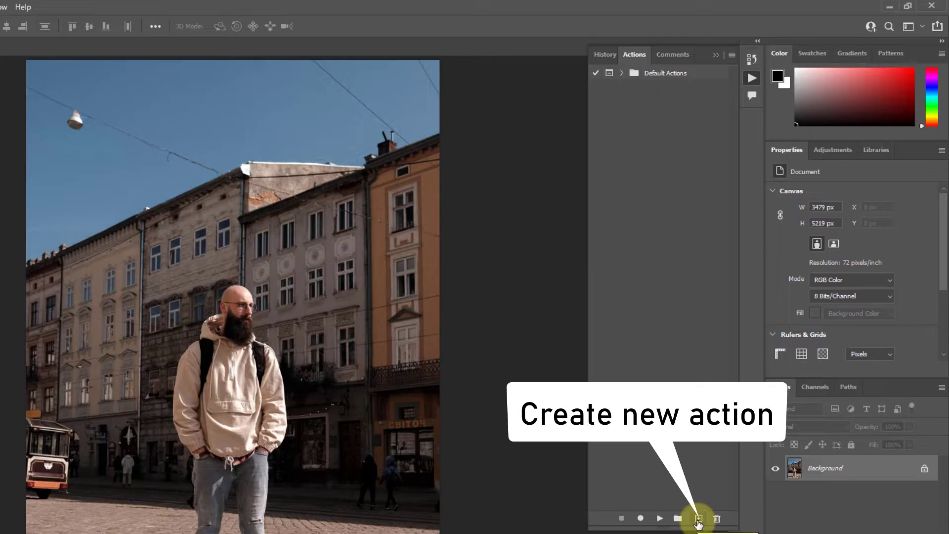
Step: Create a new action named RESIZE in Default Actions and start recording it
{"action": "left_click", "coordinate": [698, 520]}
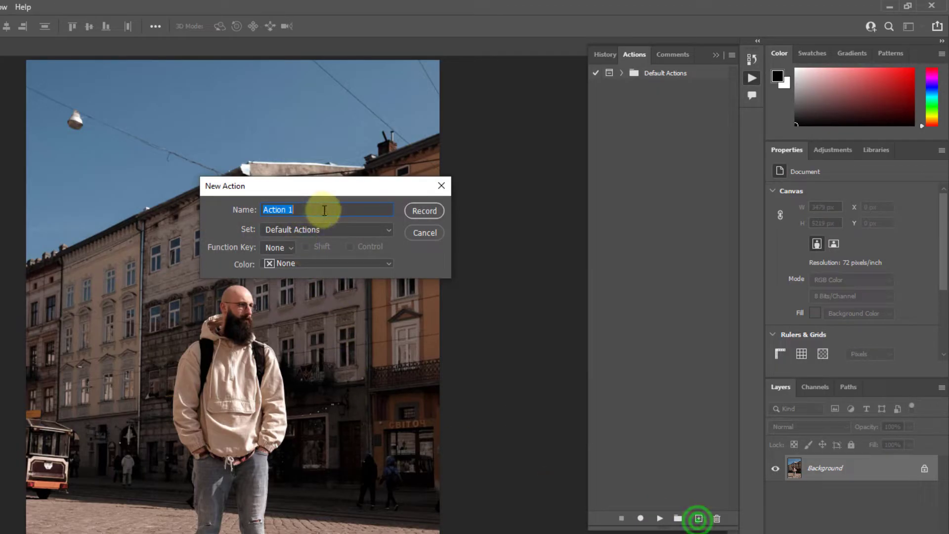
{"action": "type", "text": "RESIZE"}
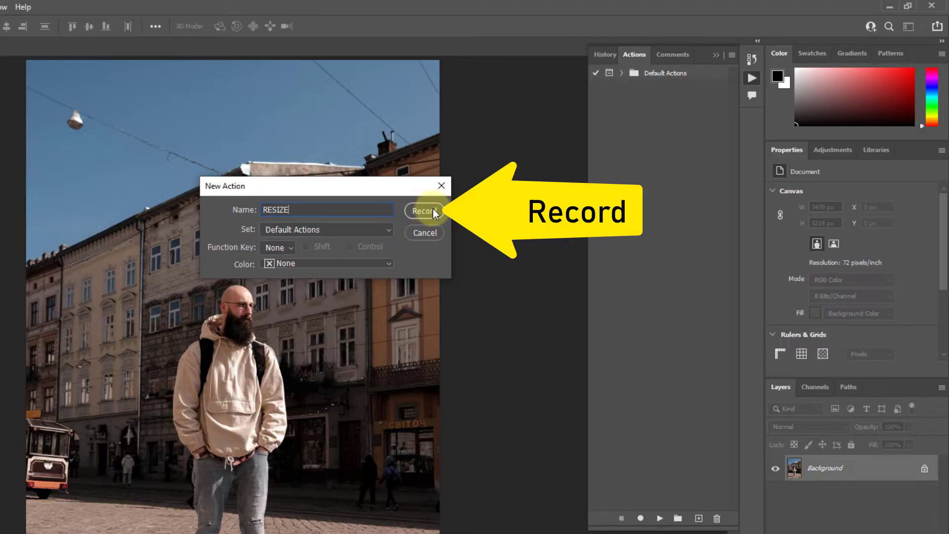
{"action": "left_click", "coordinate": [433, 210]}
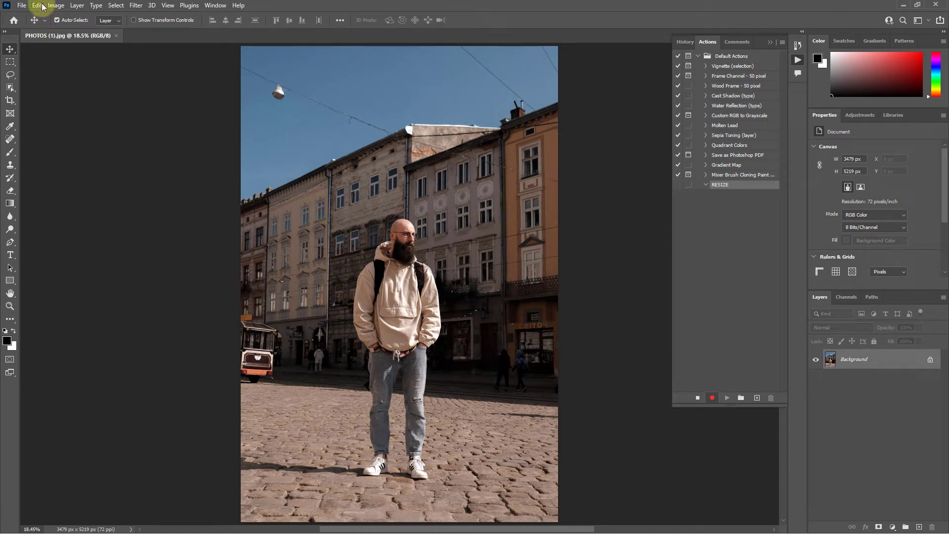
{"action": "left_click", "coordinate": [56, 6]}
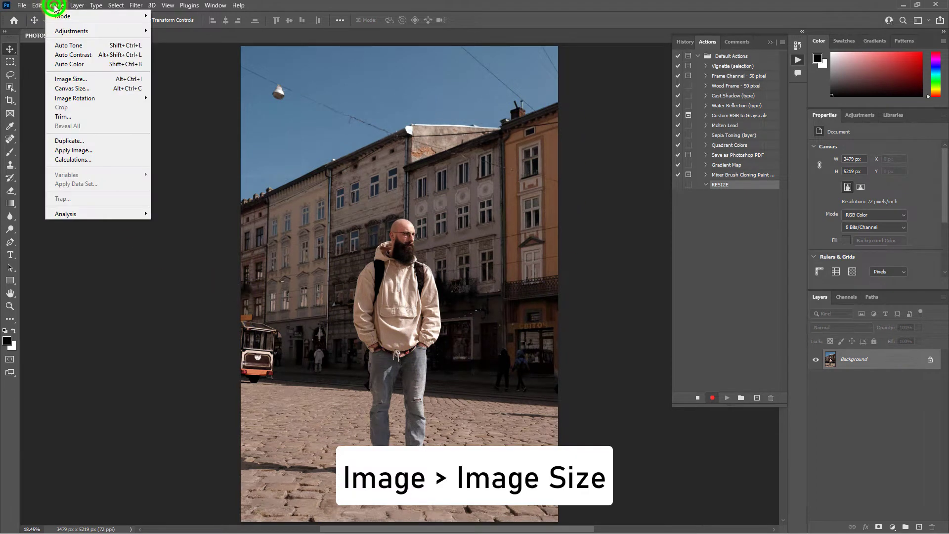
Step: Resize the image in pixels to width 1000, height 1500 via Image Size
{"action": "left_click", "coordinate": [75, 80]}
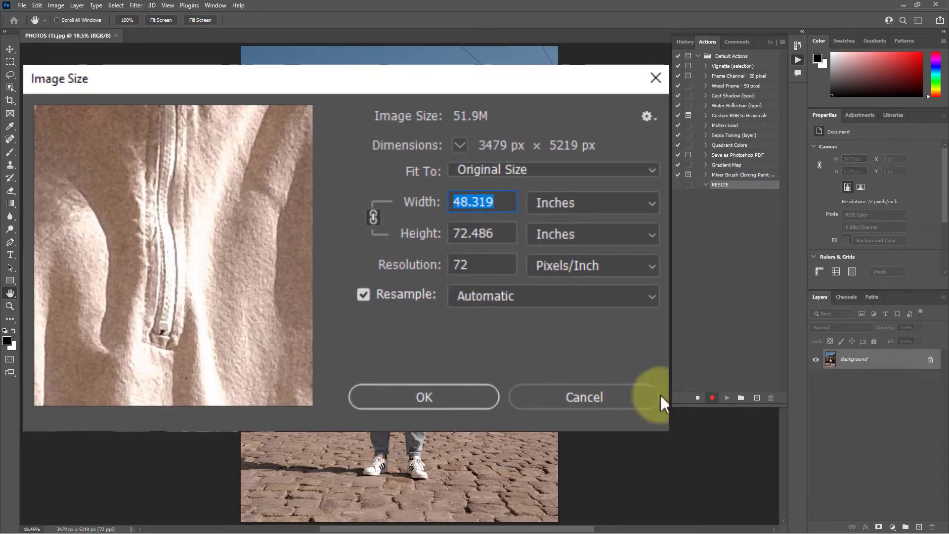
{"action": "left_click", "coordinate": [560, 204]}
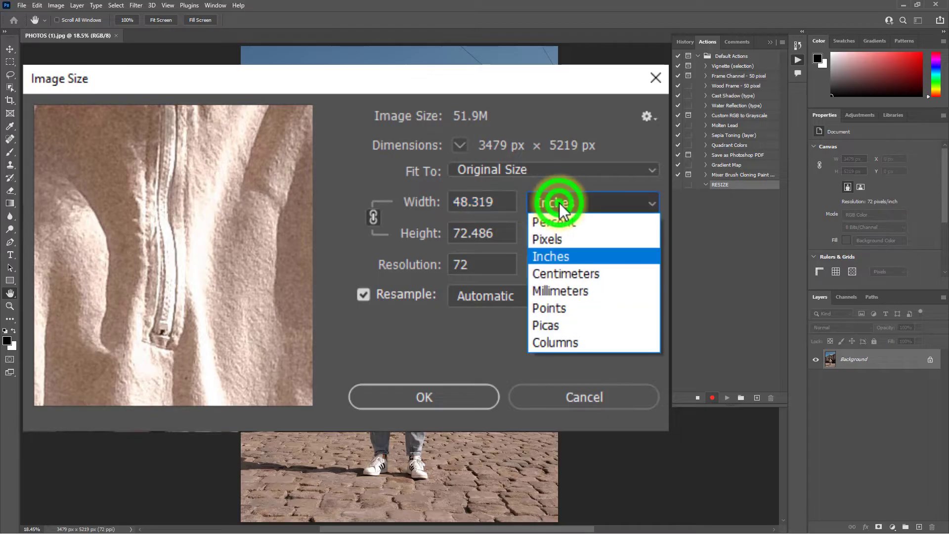
{"action": "left_click", "coordinate": [548, 241]}
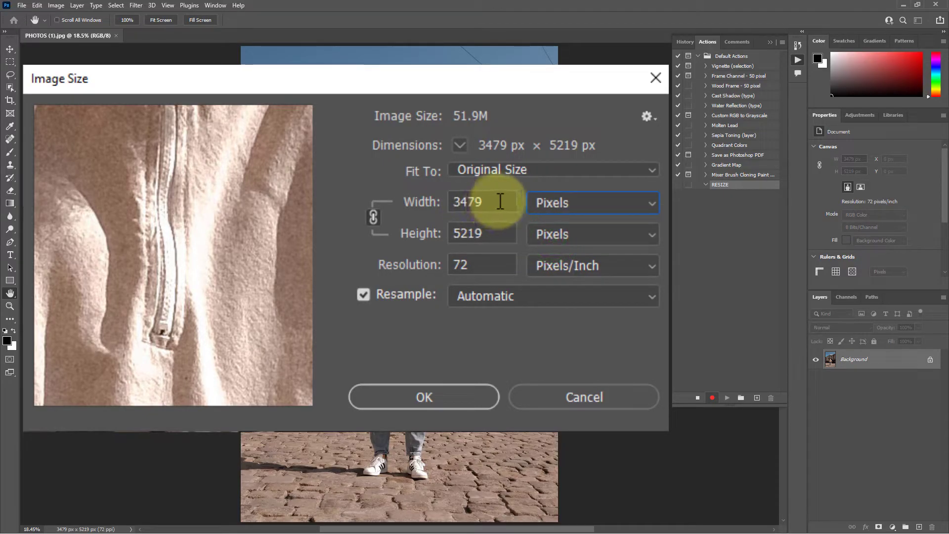
{"action": "left_click", "coordinate": [499, 203]}
{"action": "double_click", "coordinate": [497, 202]}
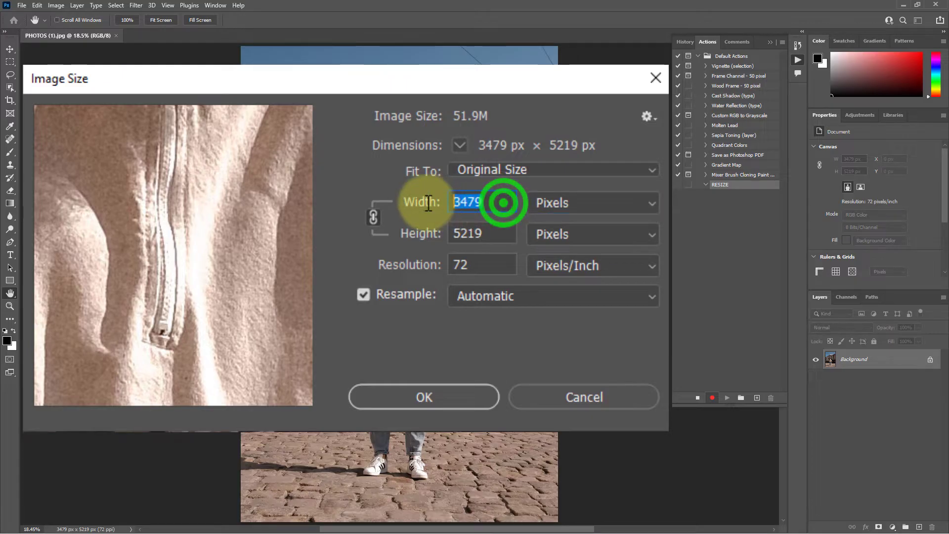
{"action": "type", "text": "1000"}
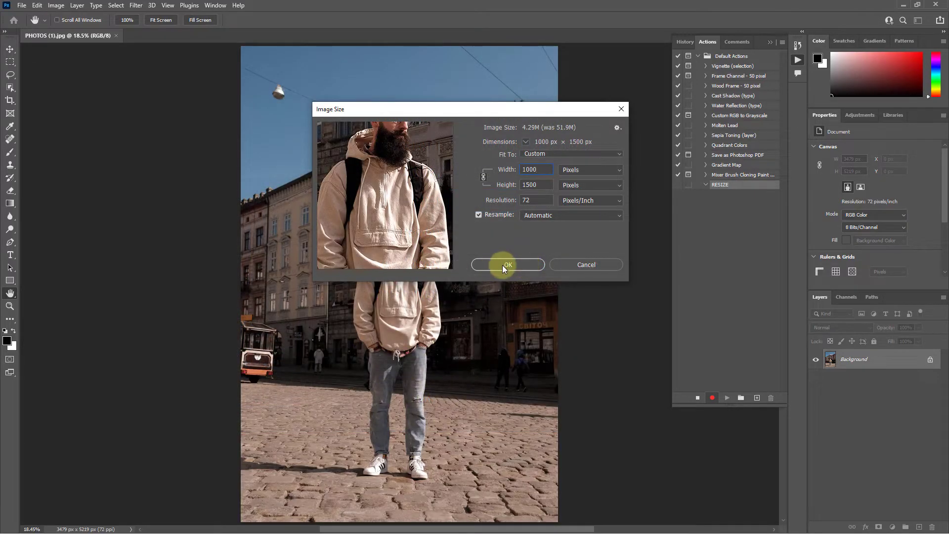
{"action": "left_click", "coordinate": [516, 265]}
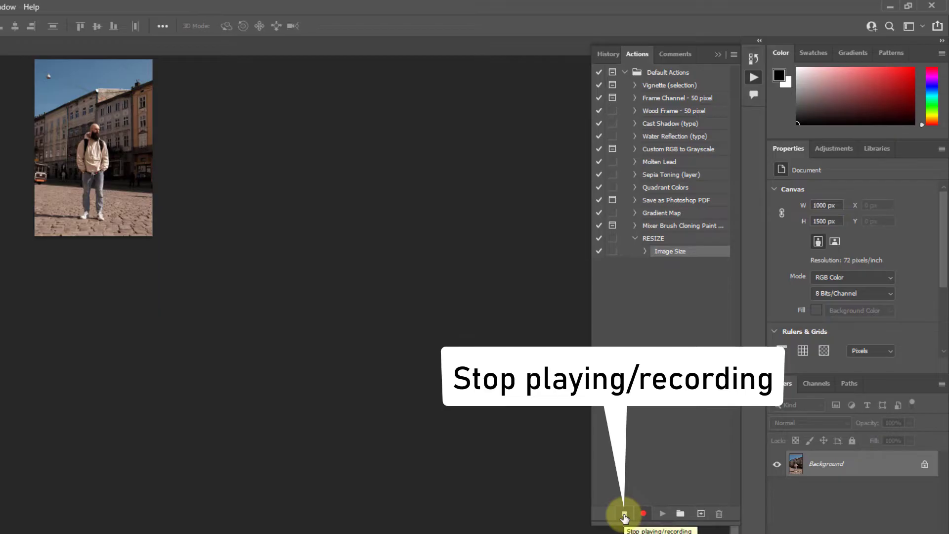
Step: Stop recording the RESIZE action, then close PHOTOS (1).jpg without saving changes
{"action": "left_click", "coordinate": [624, 516]}
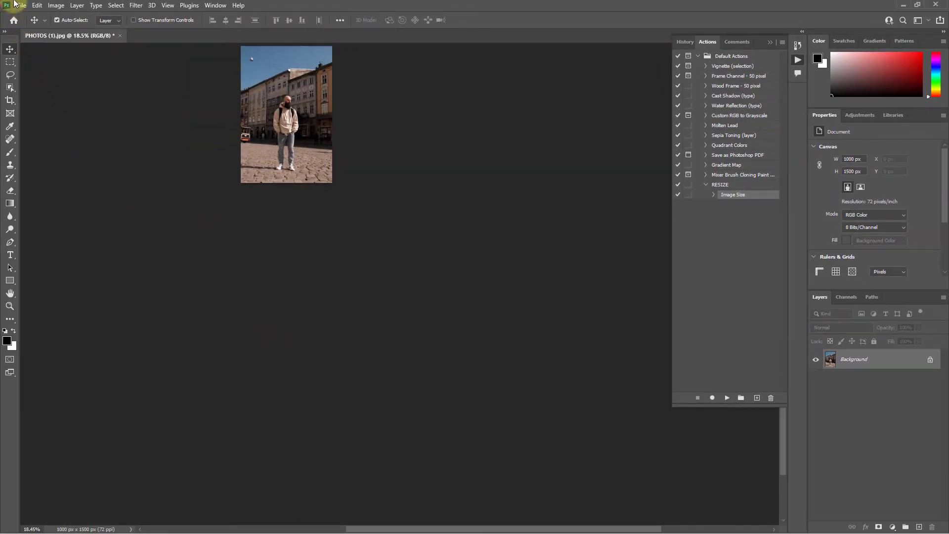
{"action": "left_click", "coordinate": [21, 5]}
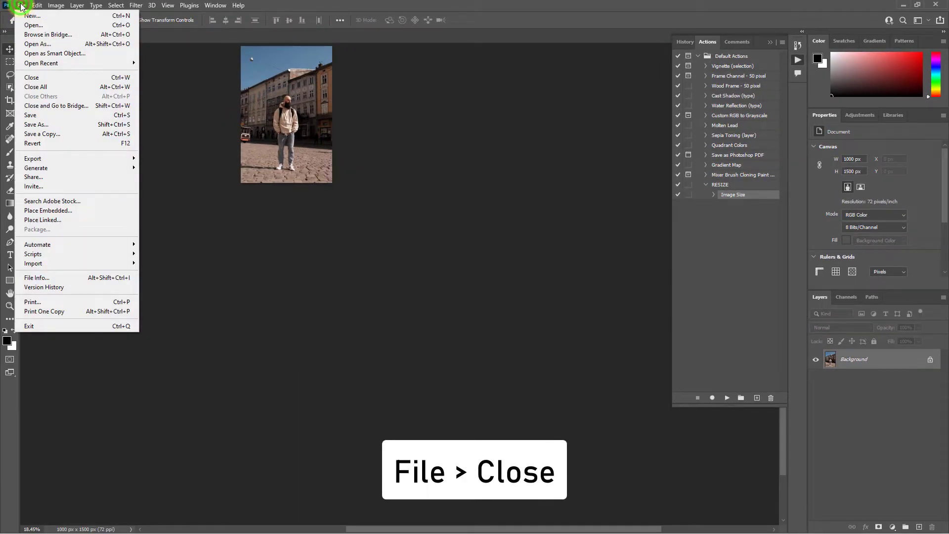
{"action": "left_click", "coordinate": [35, 79]}
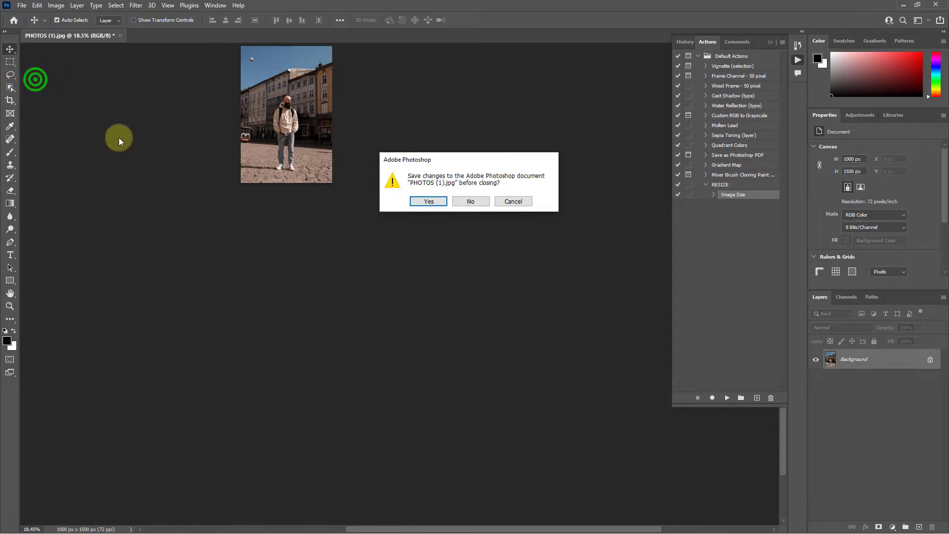
{"action": "left_click", "coordinate": [471, 202]}
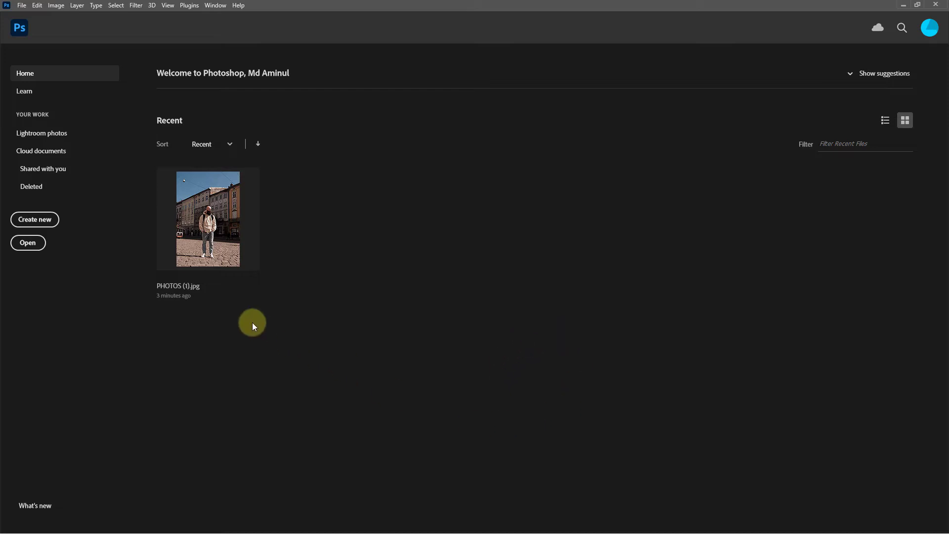
Step: Launch the Image Processor script with the Auto Batch Resize Photoshop folder as source
{"action": "left_click", "coordinate": [21, 6]}
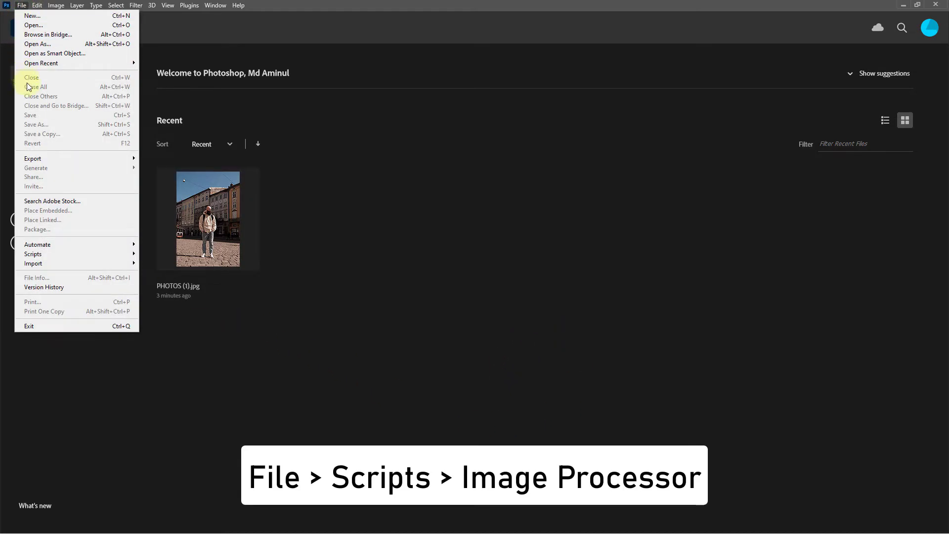
{"action": "mouse_move", "coordinate": [48, 255]}
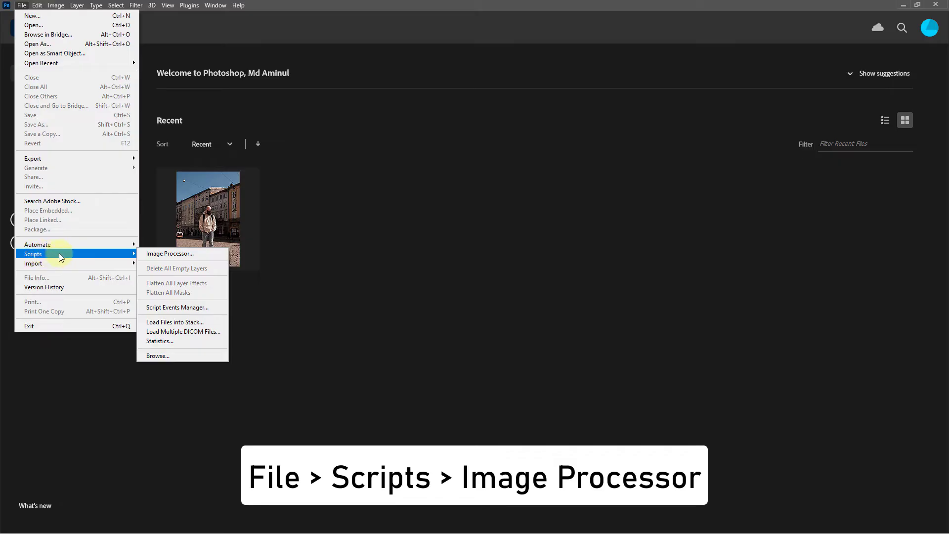
{"action": "left_click", "coordinate": [180, 253]}
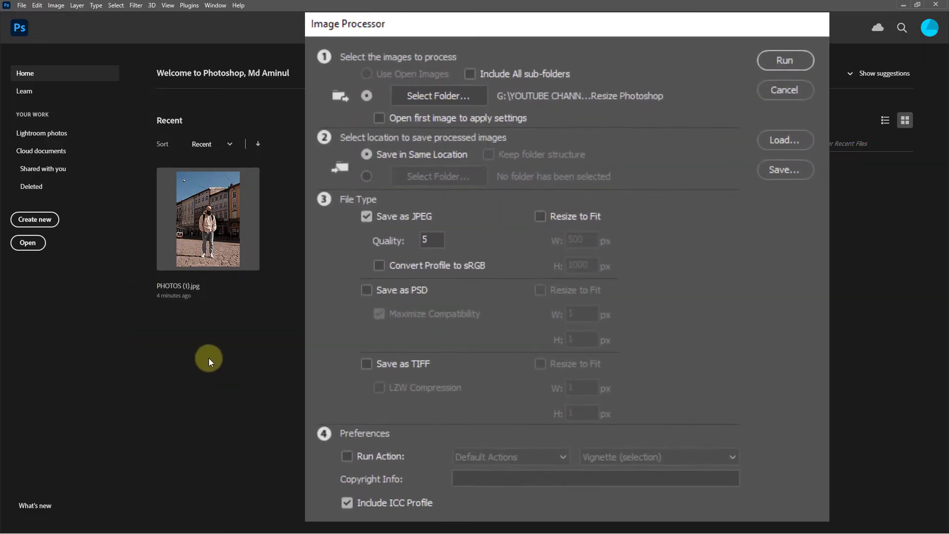
{"action": "left_click", "coordinate": [457, 96]}
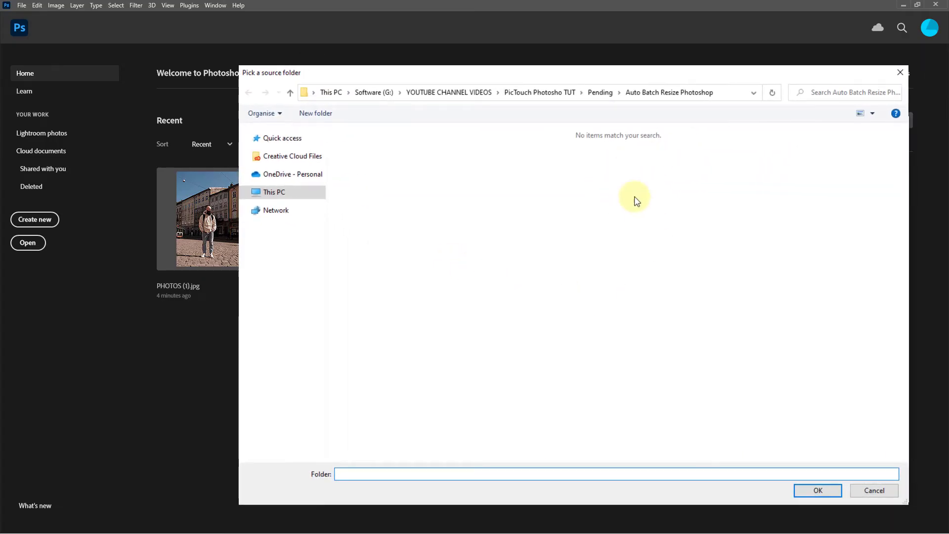
{"action": "left_click", "coordinate": [817, 491]}
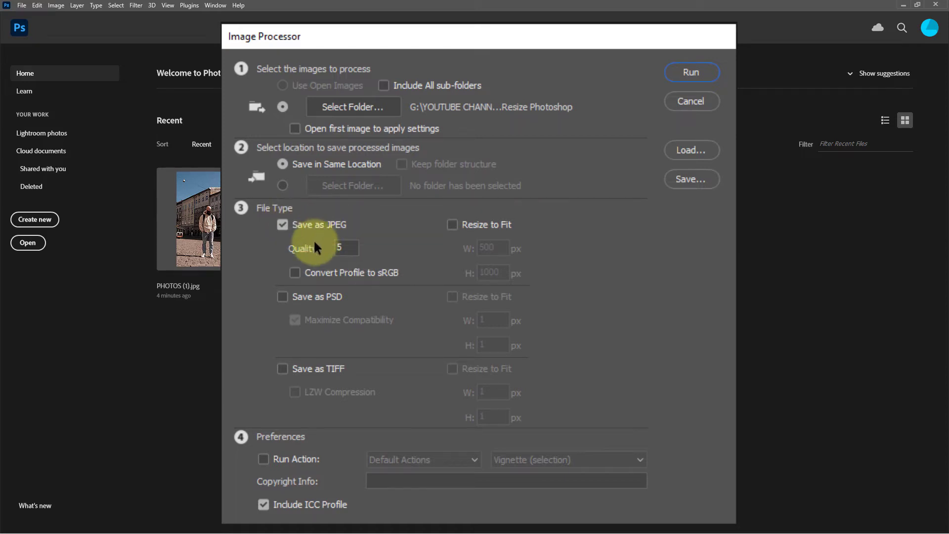
Step: Set JPEG quality to 12 and run the RESIZE action from Default Actions on each image
{"action": "left_click", "coordinate": [354, 247]}
{"action": "double_click", "coordinate": [342, 249]}
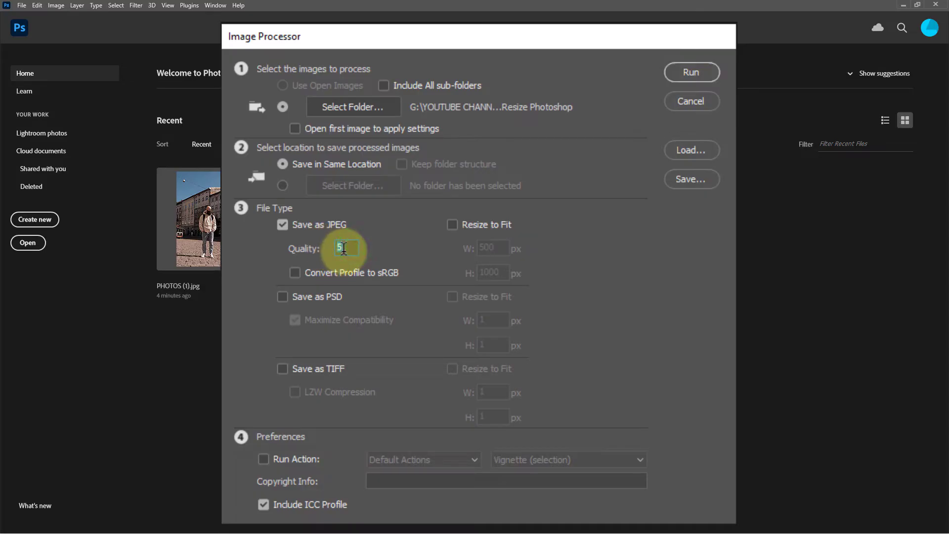
{"action": "type", "text": "12"}
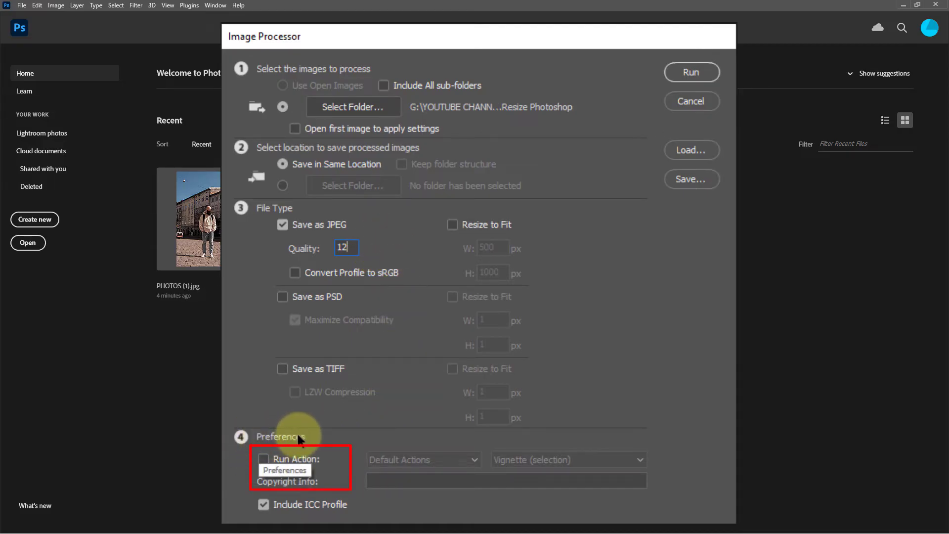
{"action": "left_click", "coordinate": [263, 460]}
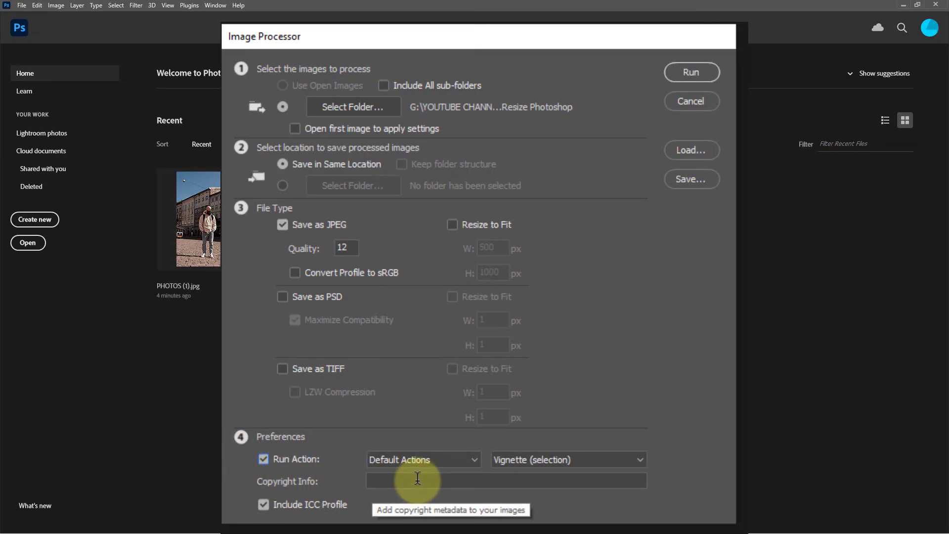
{"action": "left_click", "coordinate": [638, 453]}
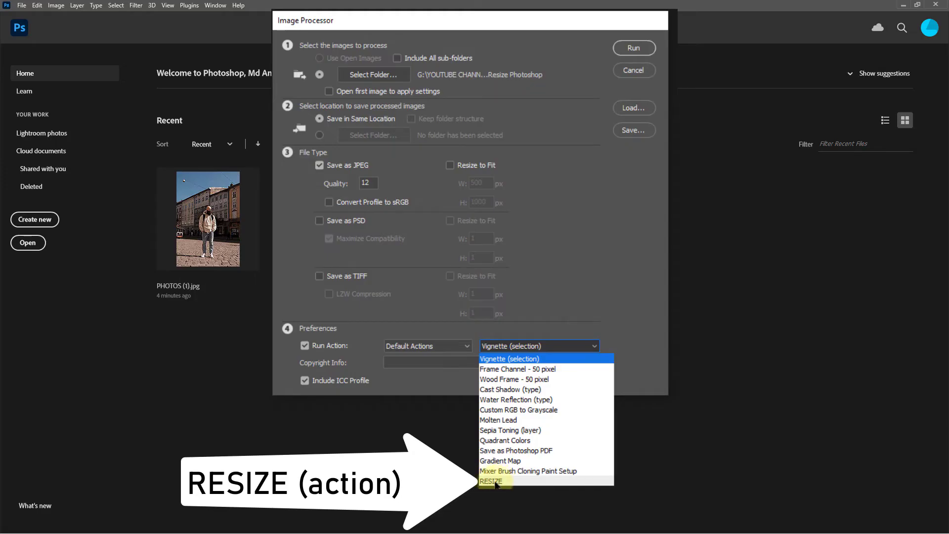
{"action": "left_click", "coordinate": [494, 482]}
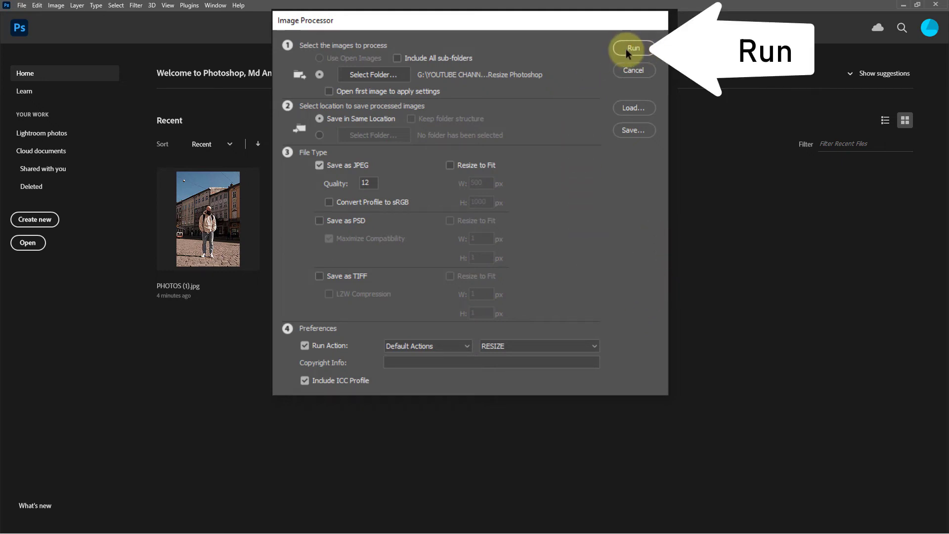
Step: Run the batch, then open the JPEG folder and confirm PHOTOS (1) is 1000 × 1500
{"action": "left_click", "coordinate": [642, 49]}
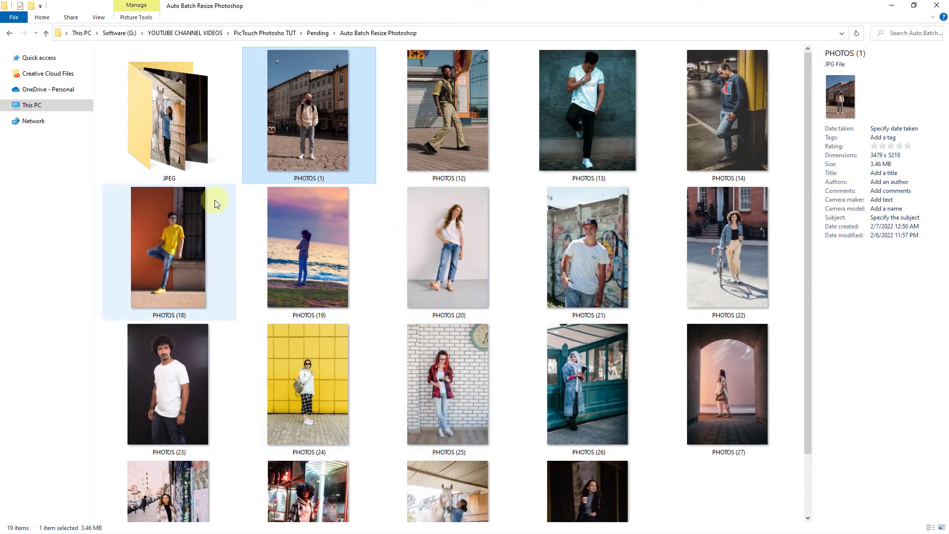
{"action": "left_click", "coordinate": [161, 115]}
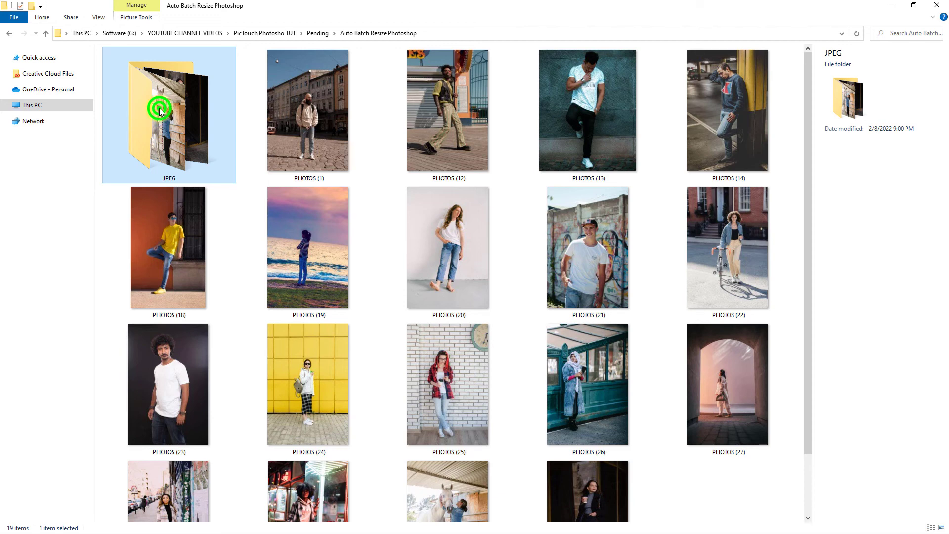
{"action": "double_click", "coordinate": [160, 111]}
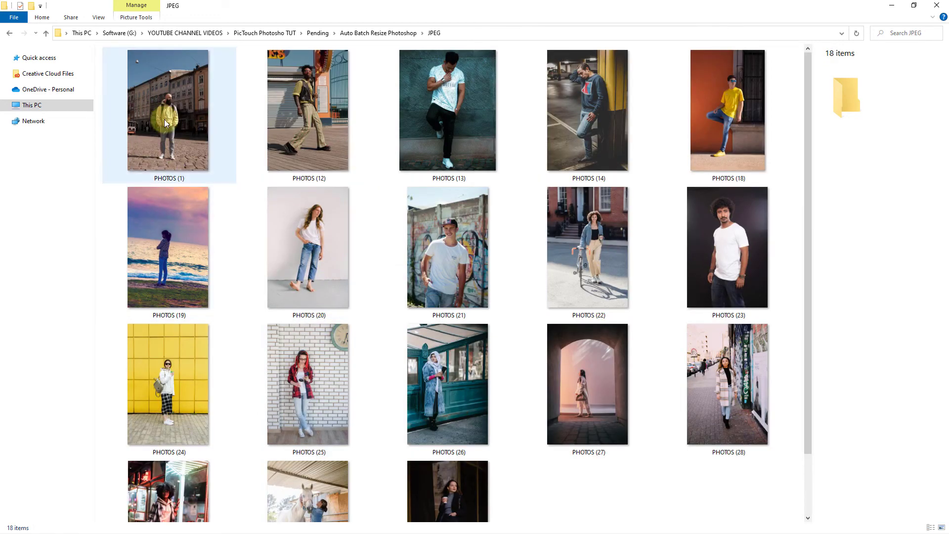
{"action": "left_click", "coordinate": [162, 94]}
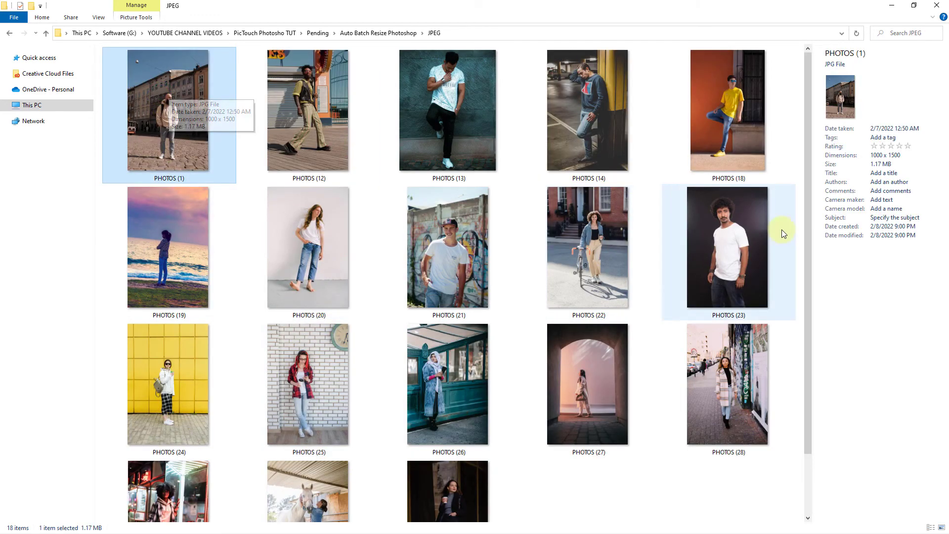